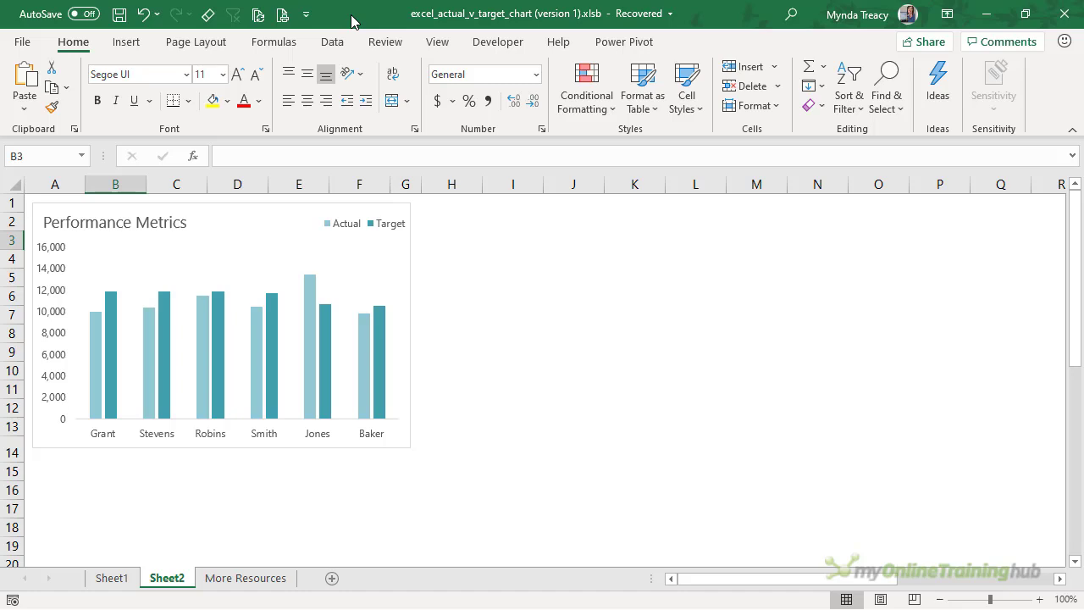
Step: Duplicate the Performance Metrics chart and move the copy beside the original over columns H–M
left_click(293, 215)
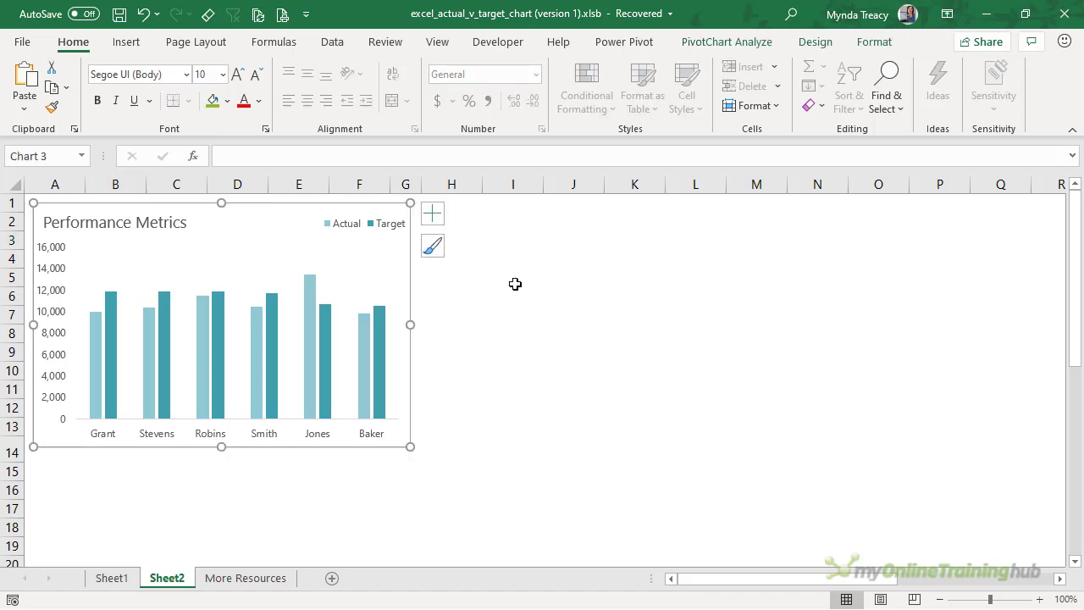
key("ctrl+d")
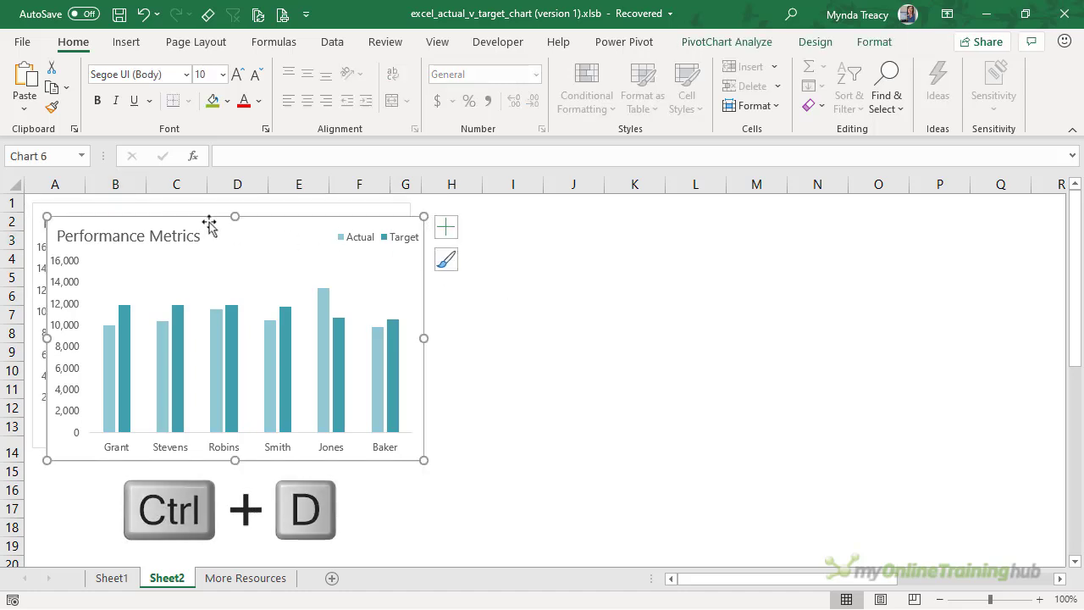
left_click_drag(209, 225, 559, 214)
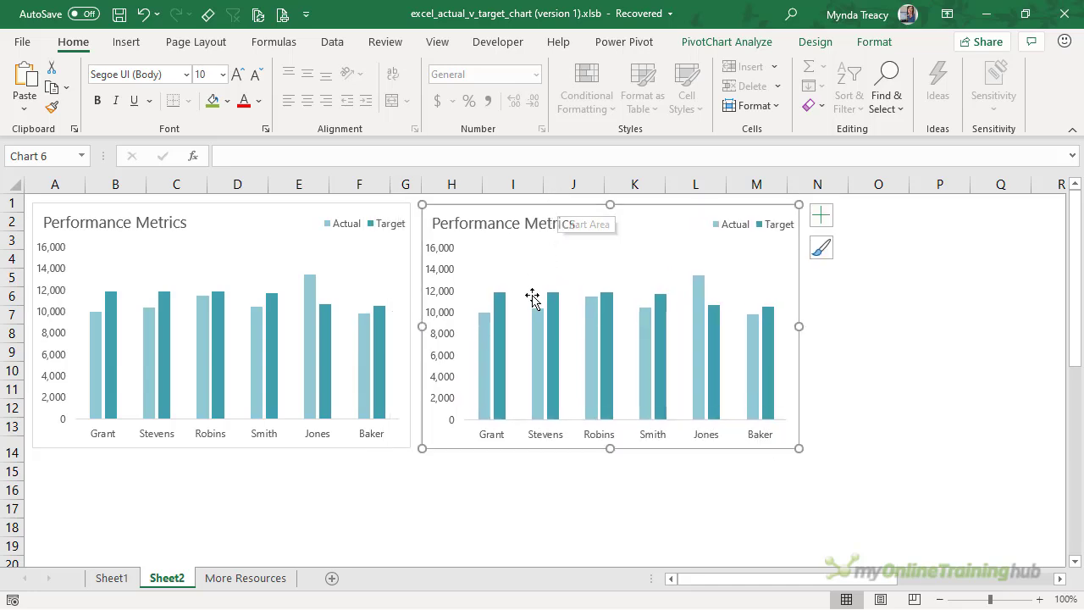
Step: Set the copied chart's Target series to 100% overlap with Actual and no fill
left_click(501, 322)
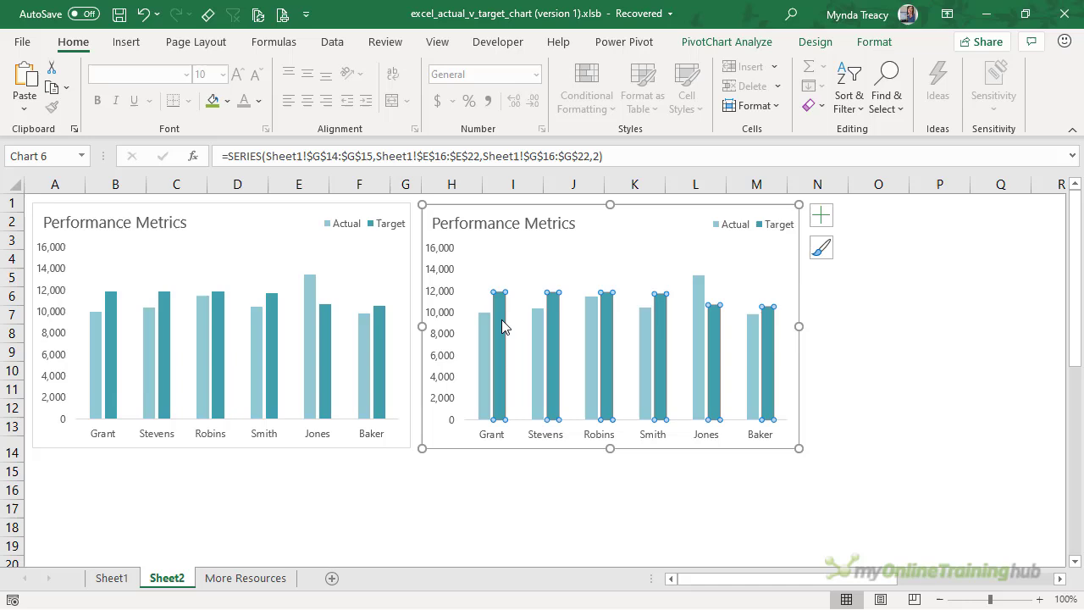
key("ctrl+1")
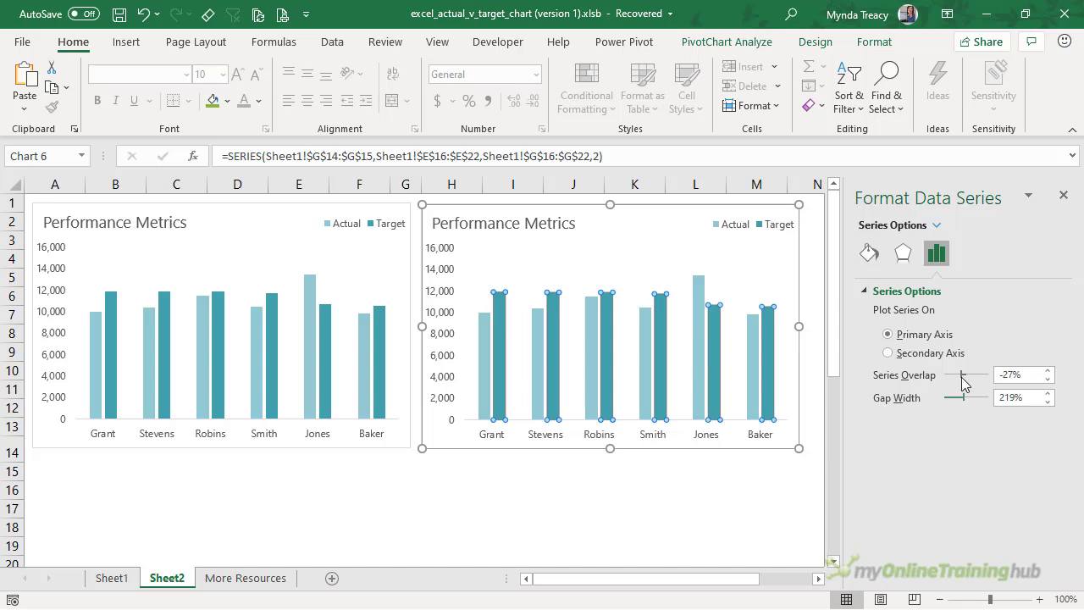
left_click_drag(962, 376, 999, 378)
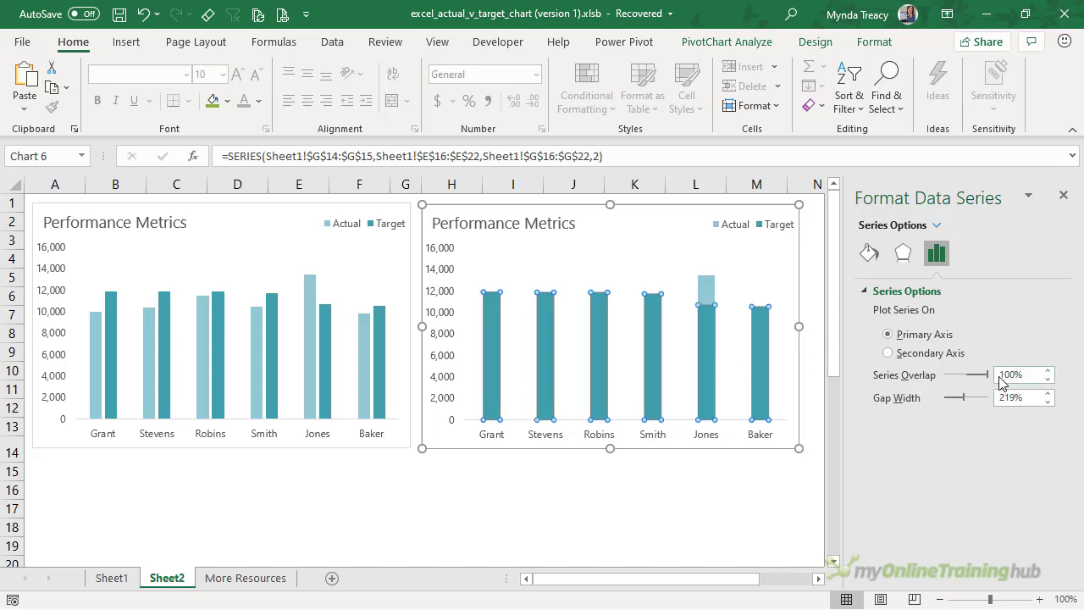
left_click(869, 255)
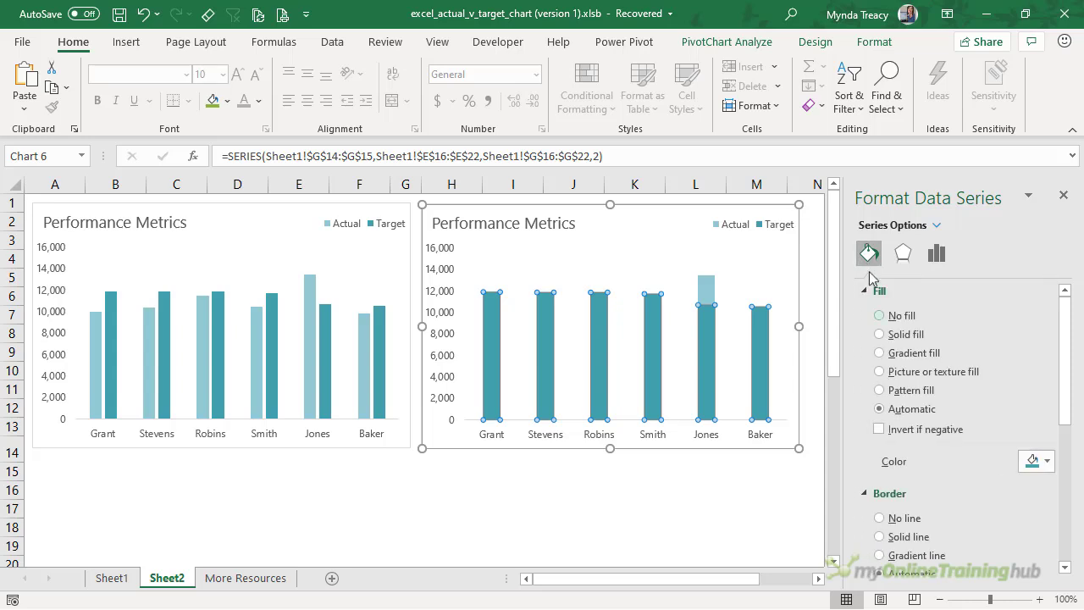
left_click(880, 316)
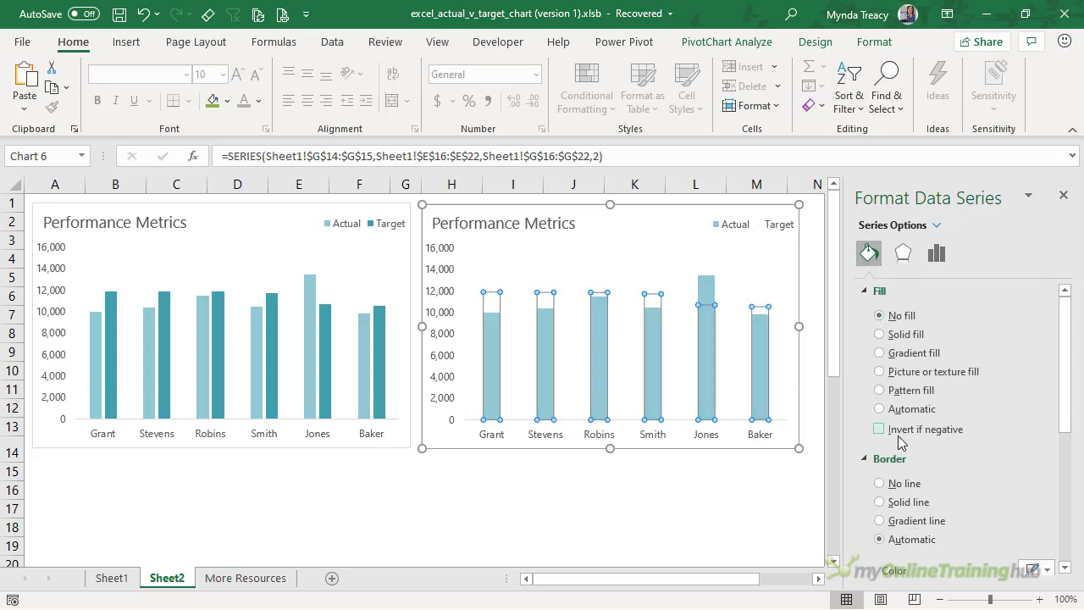
Step: Give the Target bars a solid coloured 1.5 pt outline, then deselect the chart
scroll(897, 435, "down", 2)
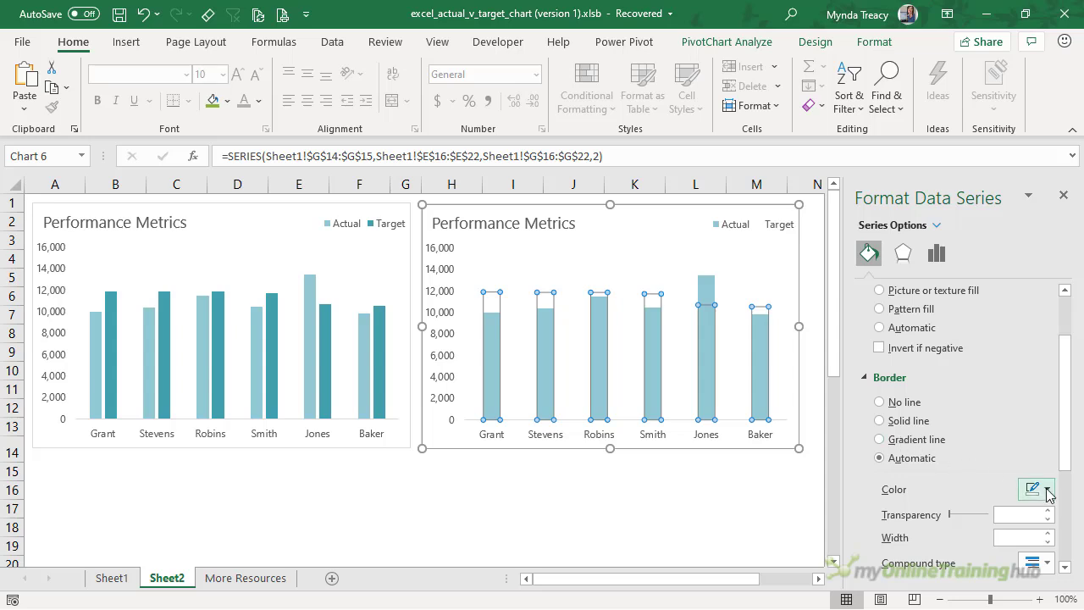
left_click(1049, 491)
left_click(1068, 342)
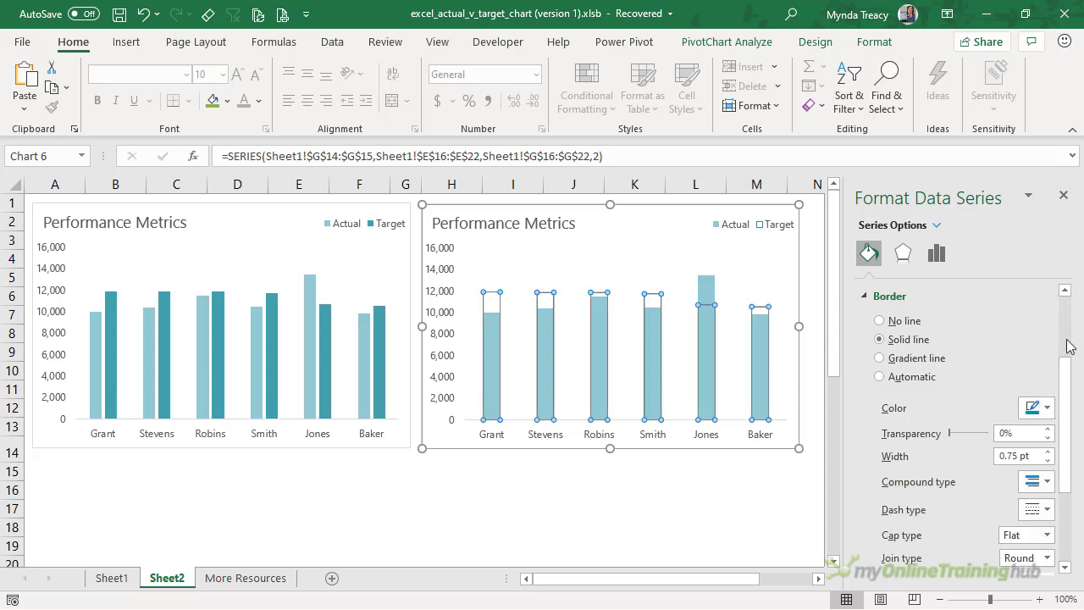
scroll(1068, 342, "down", 1)
left_click(1048, 411)
left_click(1048, 411)
left_click(1048, 411)
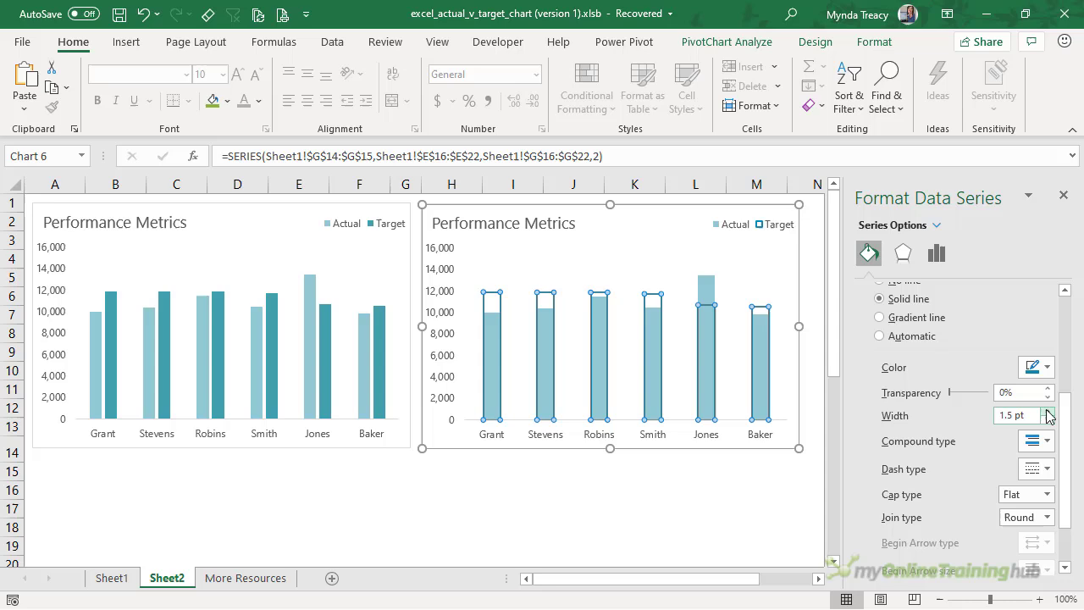
left_click(574, 500)
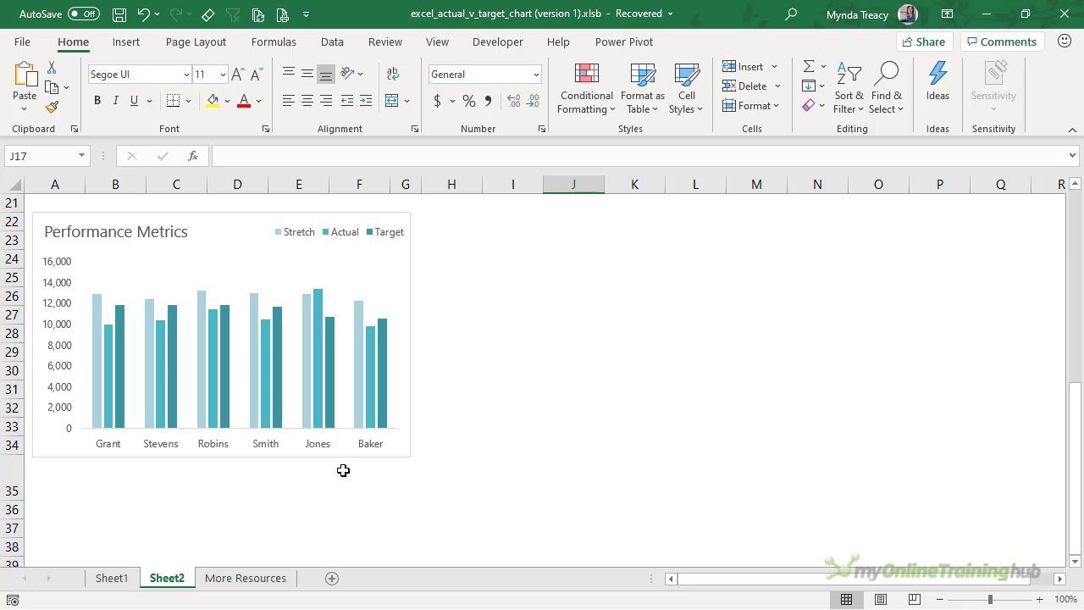
Step: Duplicate the Stretch/Actual/Target chart beside the original
left_click(255, 214)
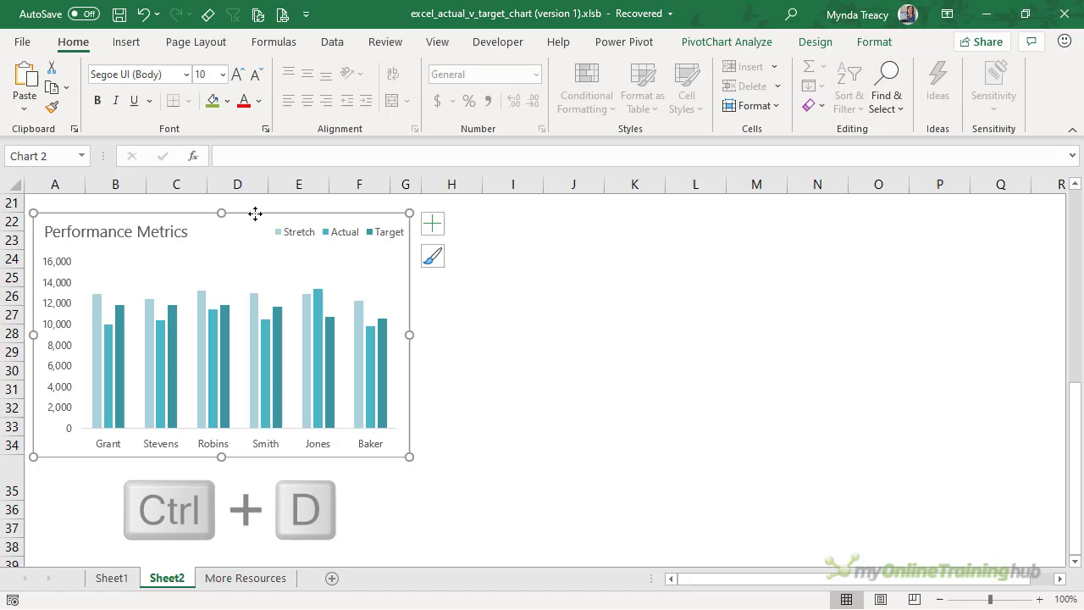
key("ctrl+d")
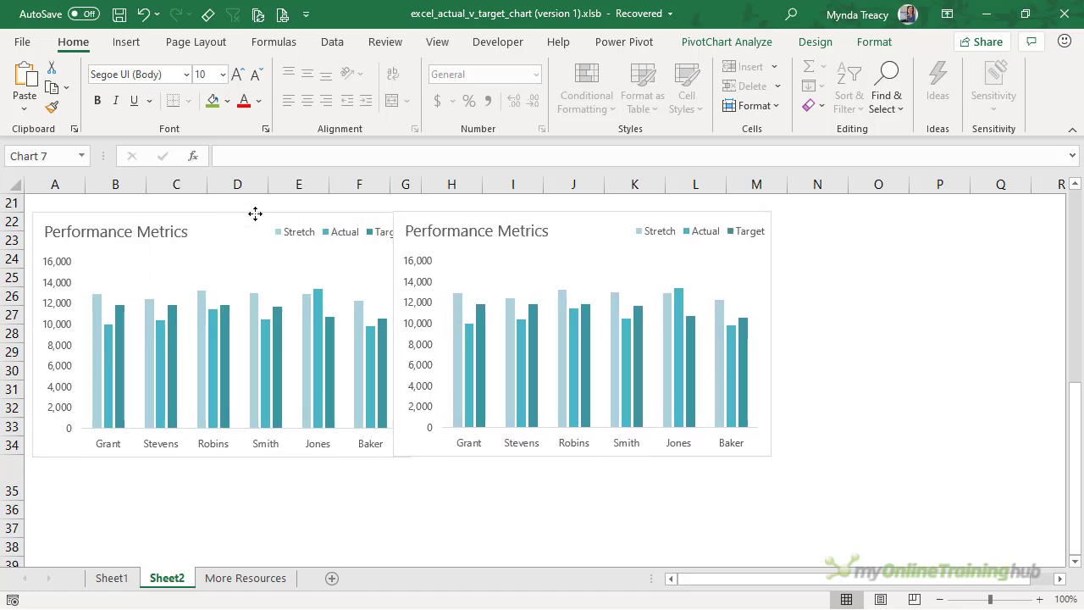
key("alt")
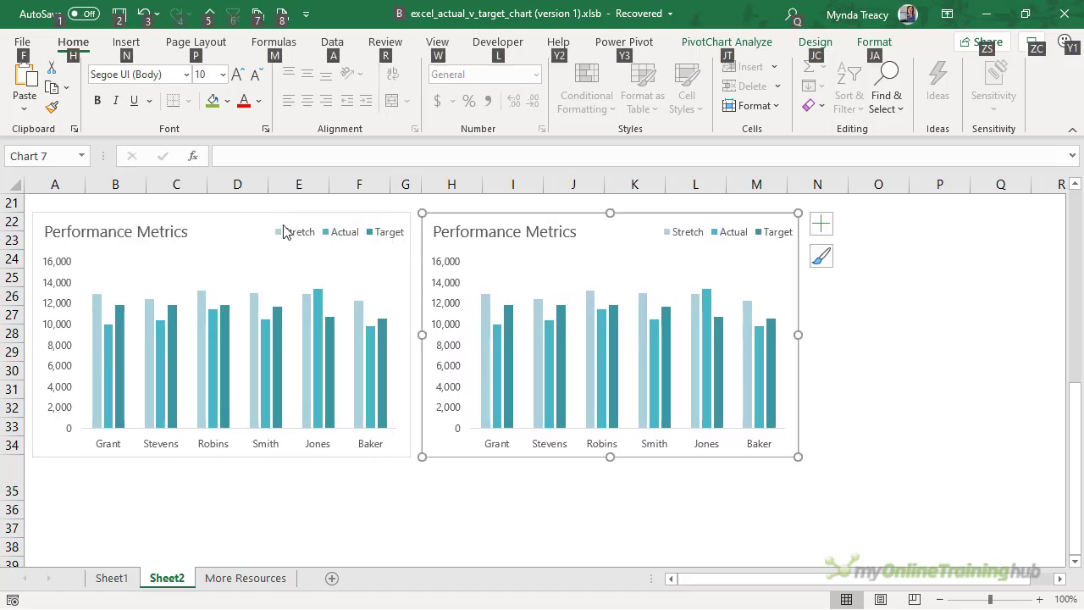
Step: Overlap the copied chart's columns 100% and remove the fill from the Target columns
left_click(512, 320)
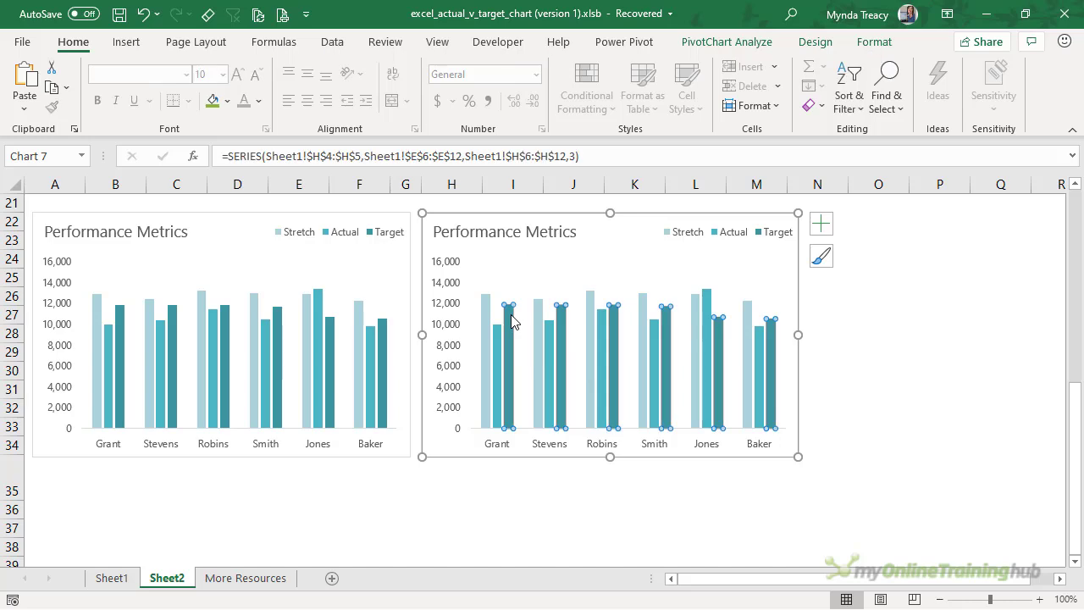
key("ctrl+1")
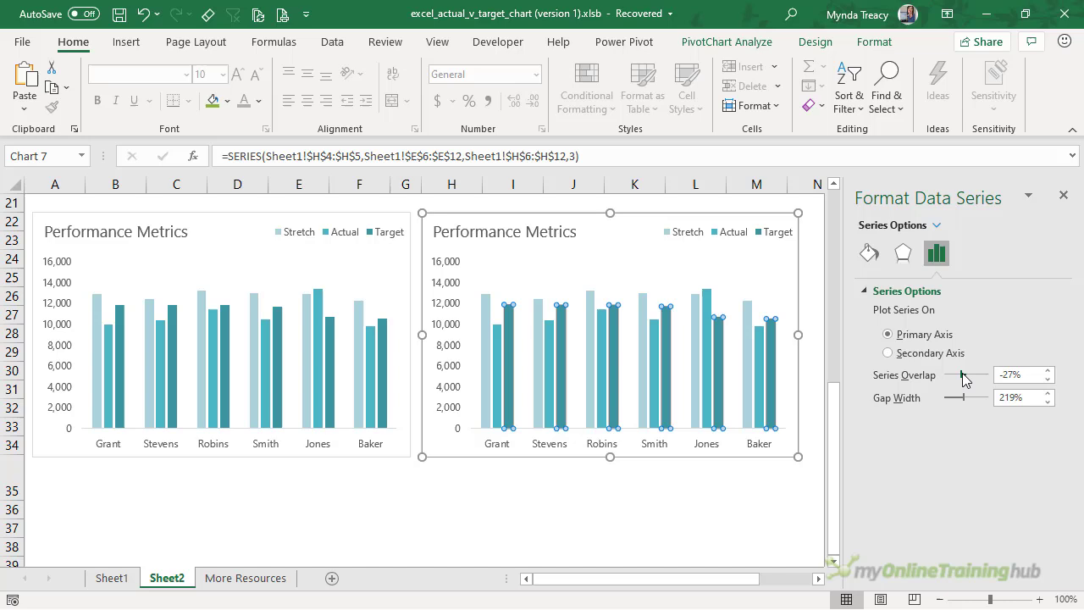
left_click_drag(961, 373, 995, 378)
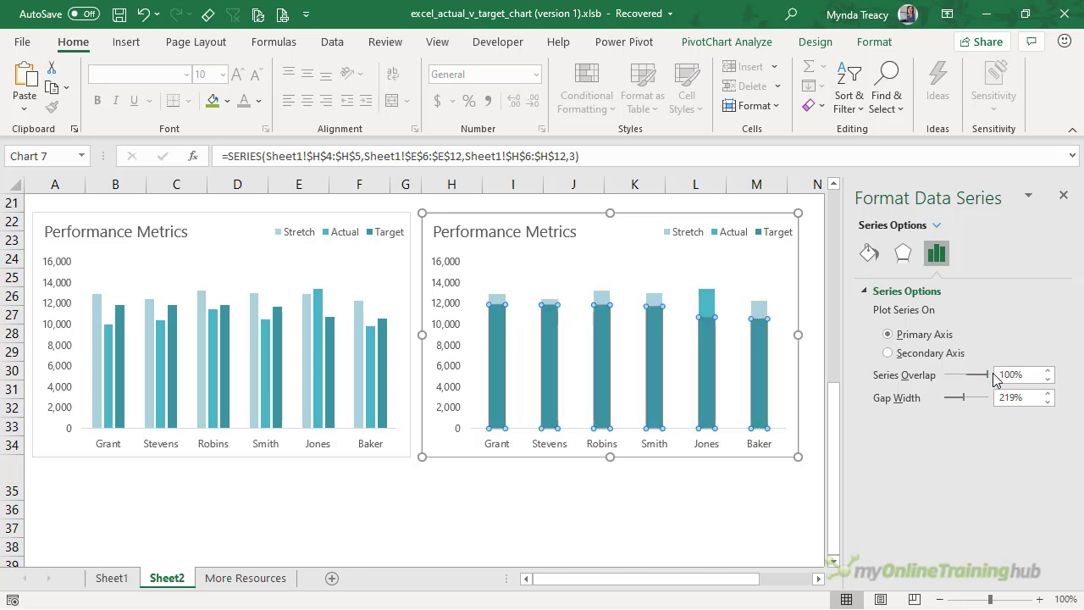
left_click(868, 252)
left_click(885, 316)
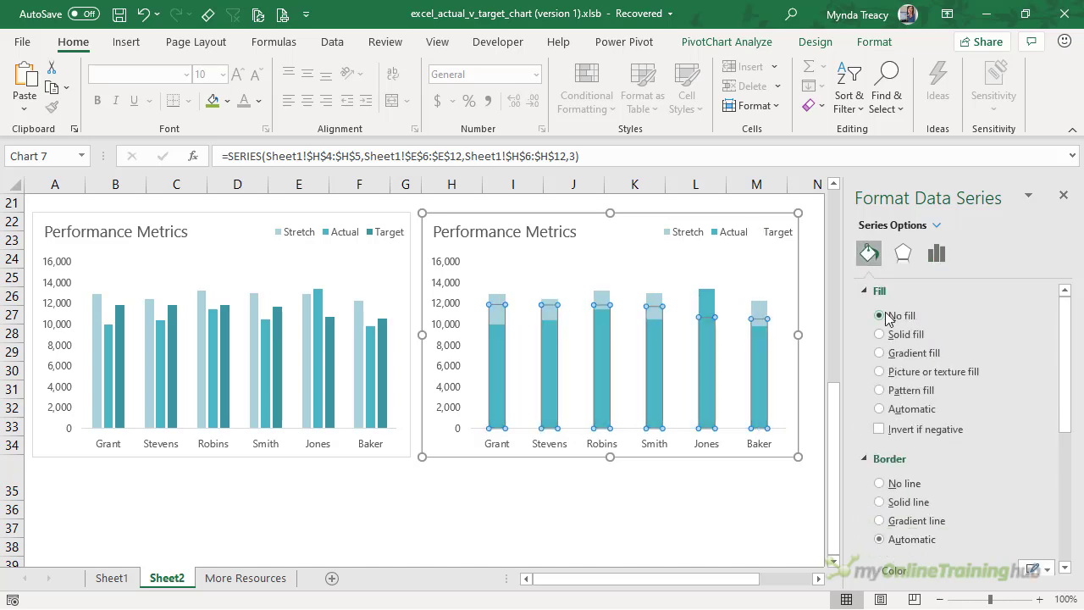
Step: Outline the Target columns in a solid theme colour at 1.25 pt
scroll(974, 364, "down", 3)
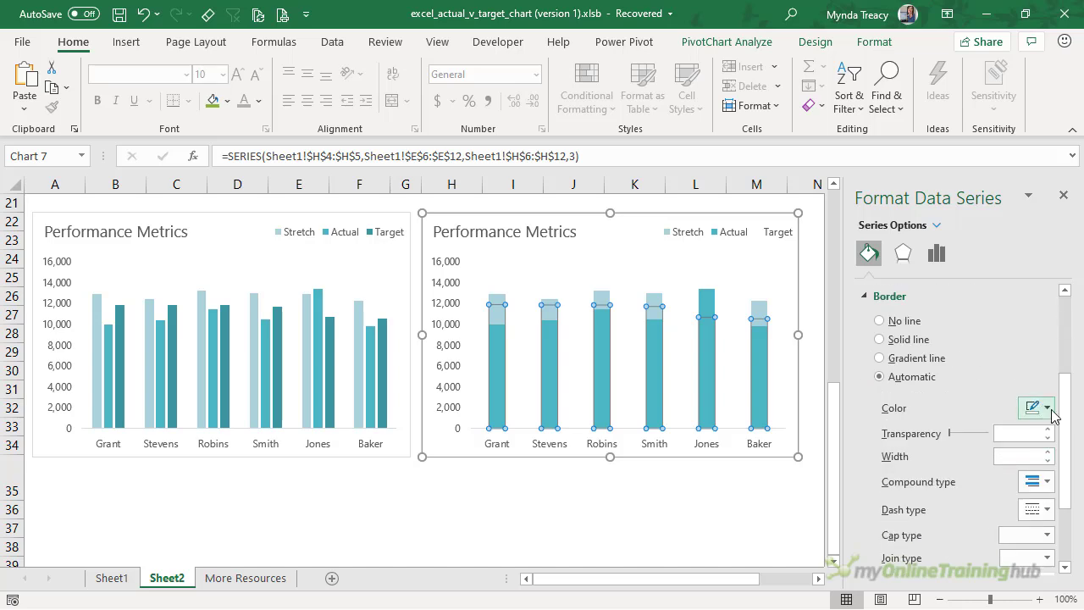
left_click(1047, 407)
left_click(1065, 451)
scroll(1067, 449, "down", 3)
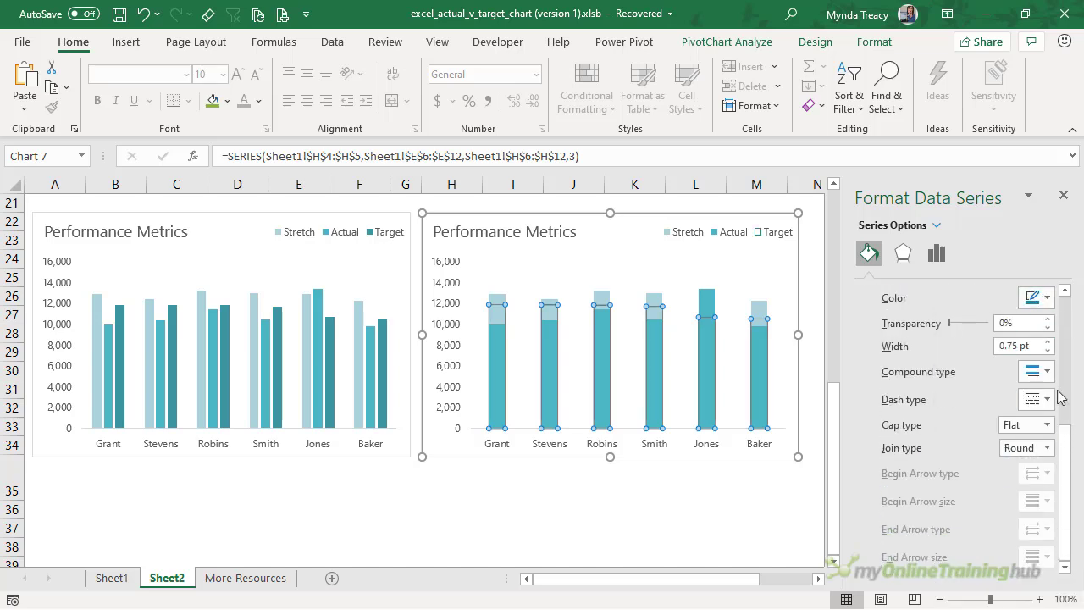
left_click(1048, 342)
left_click(1048, 342)
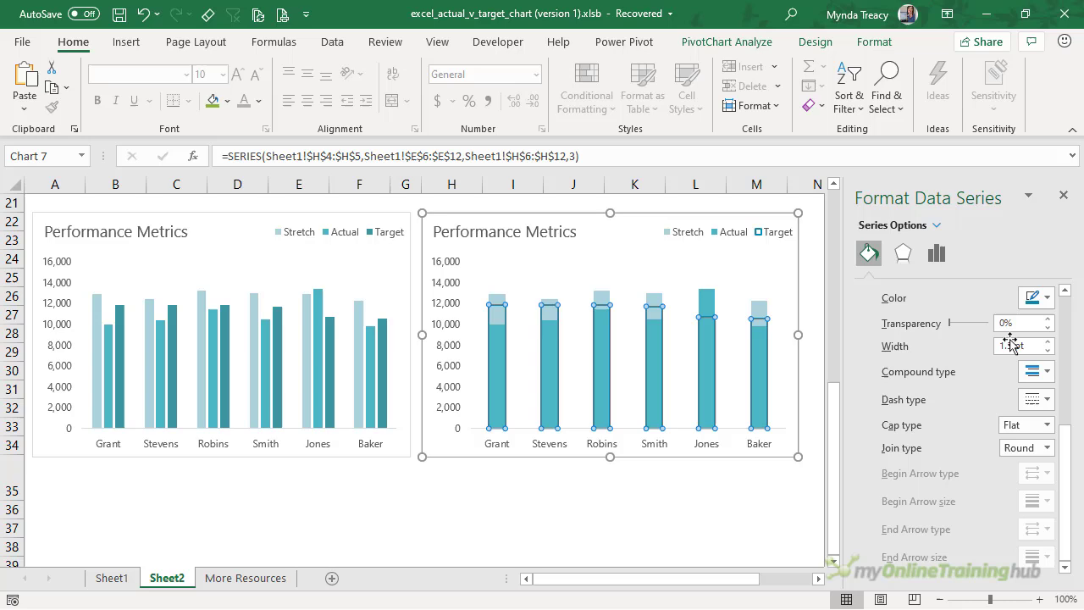
Step: Select the Actual series through the Jones column and the Format tab's chart elements list
left_click(707, 303)
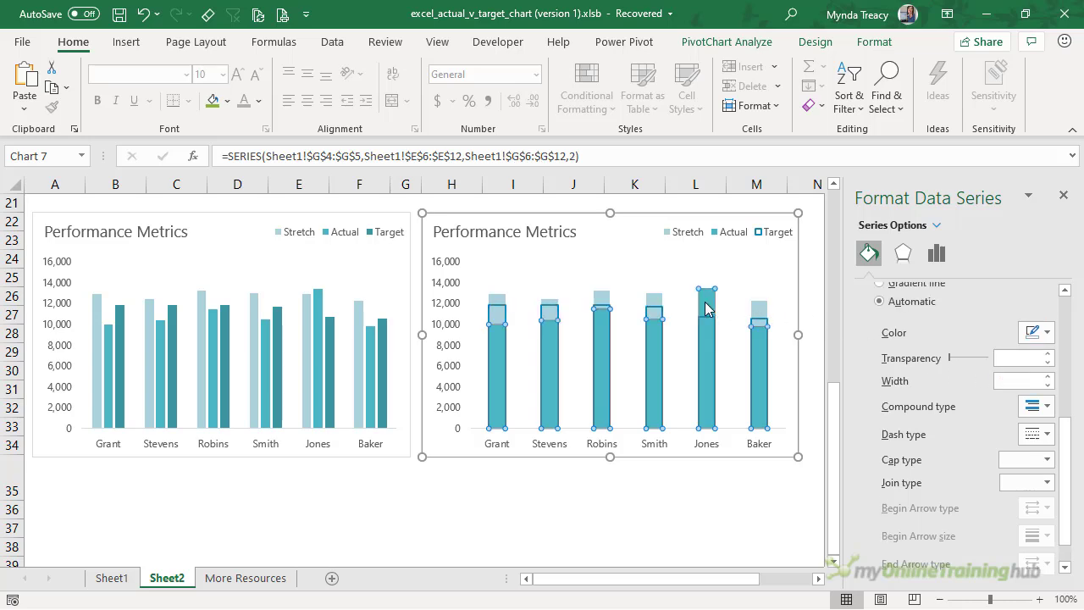
left_click(874, 44)
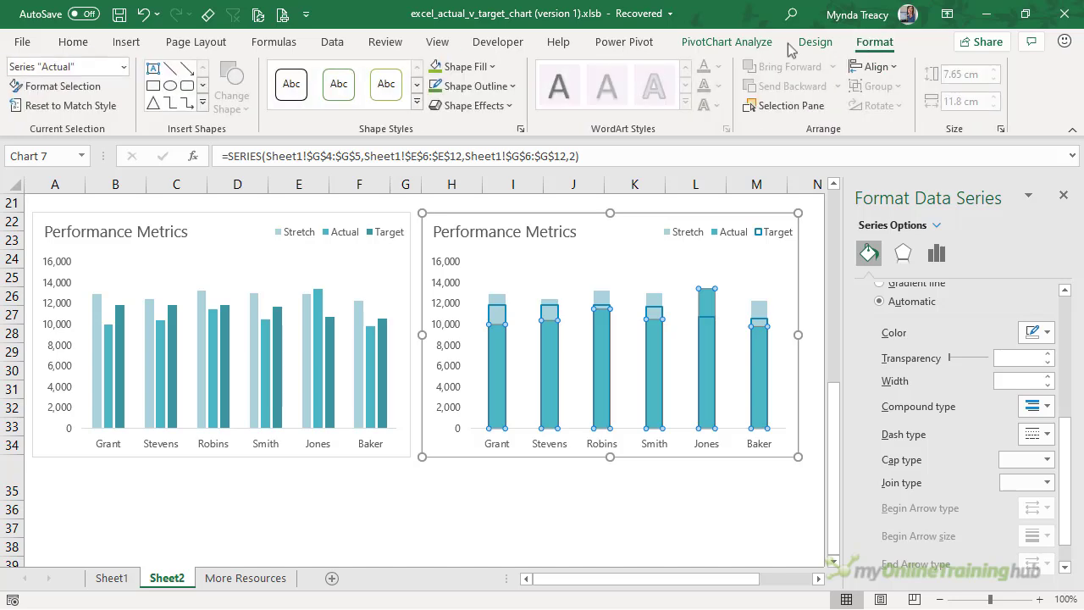
left_click(124, 67)
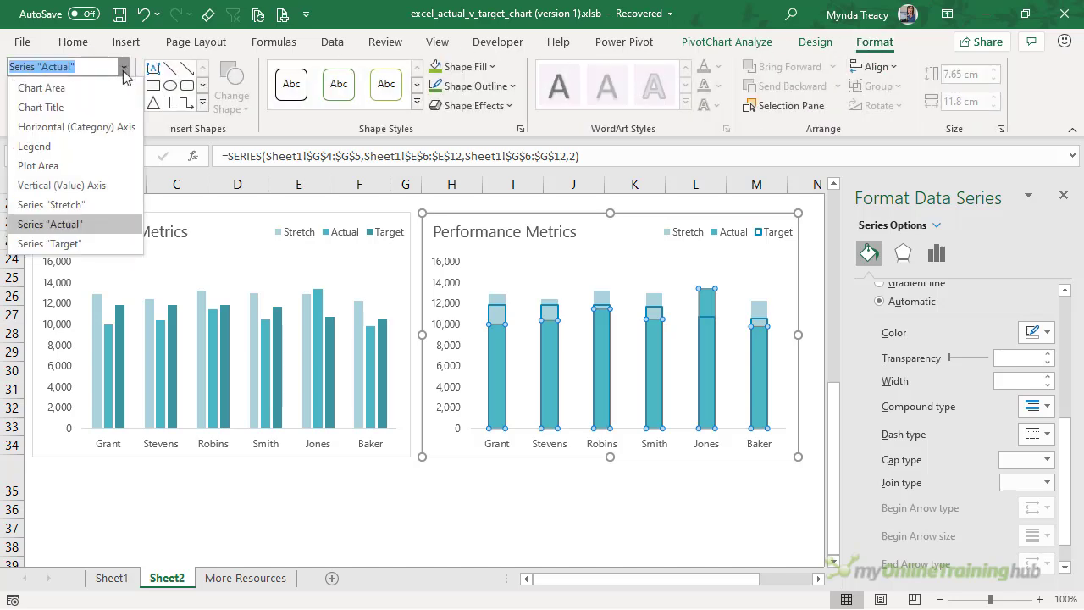
Step: Give Series "Actual" a solid fill in a light blue theme colour
left_click(73, 224)
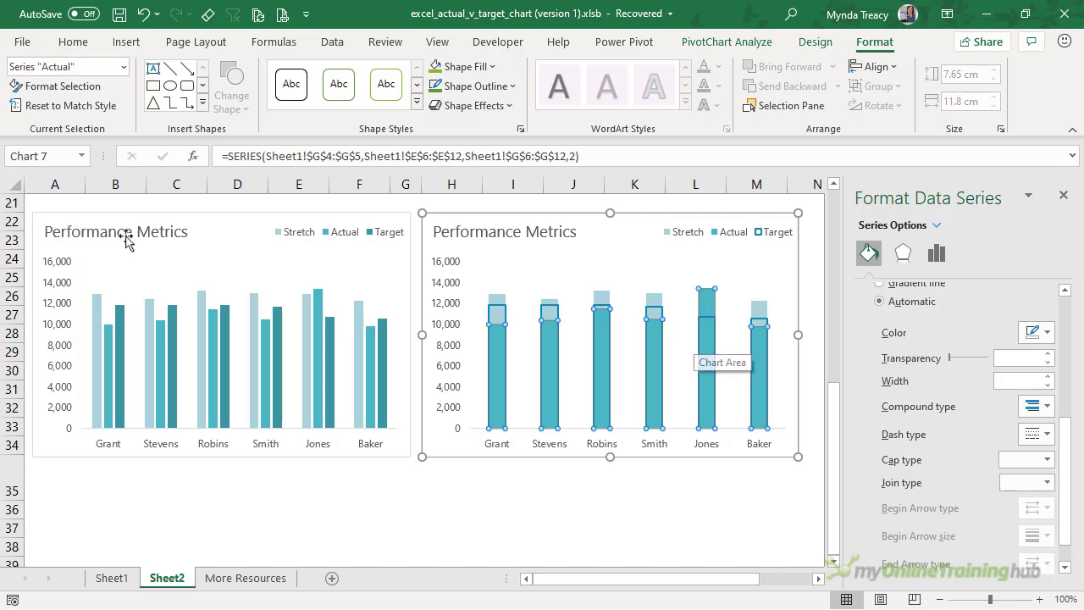
scroll(1007, 362, "up", 3)
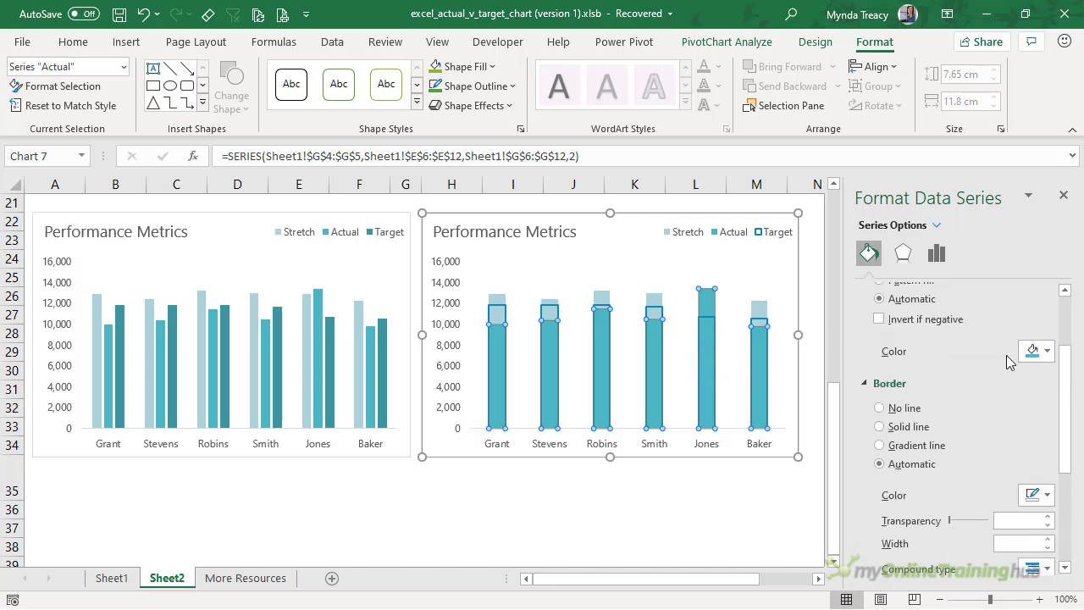
scroll(1007, 362, "up", 2)
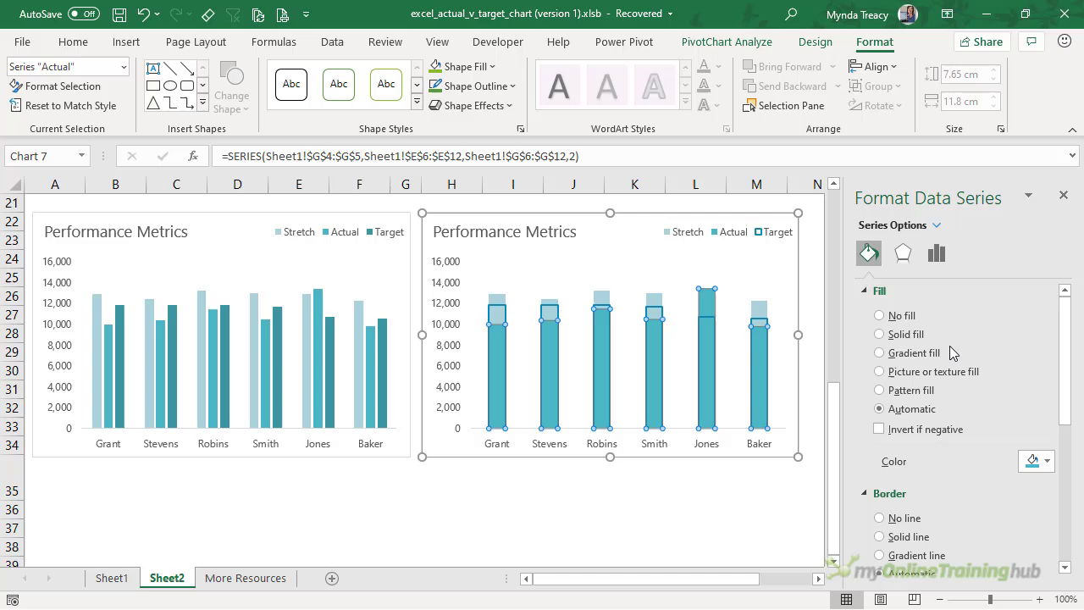
left_click(902, 335)
left_click(1048, 459)
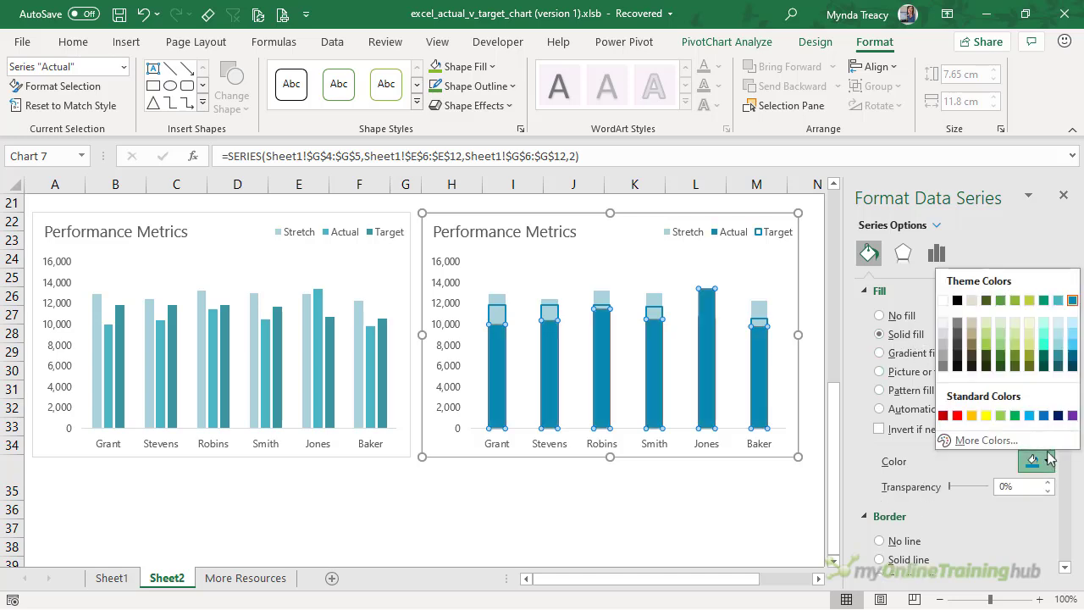
left_click(1058, 341)
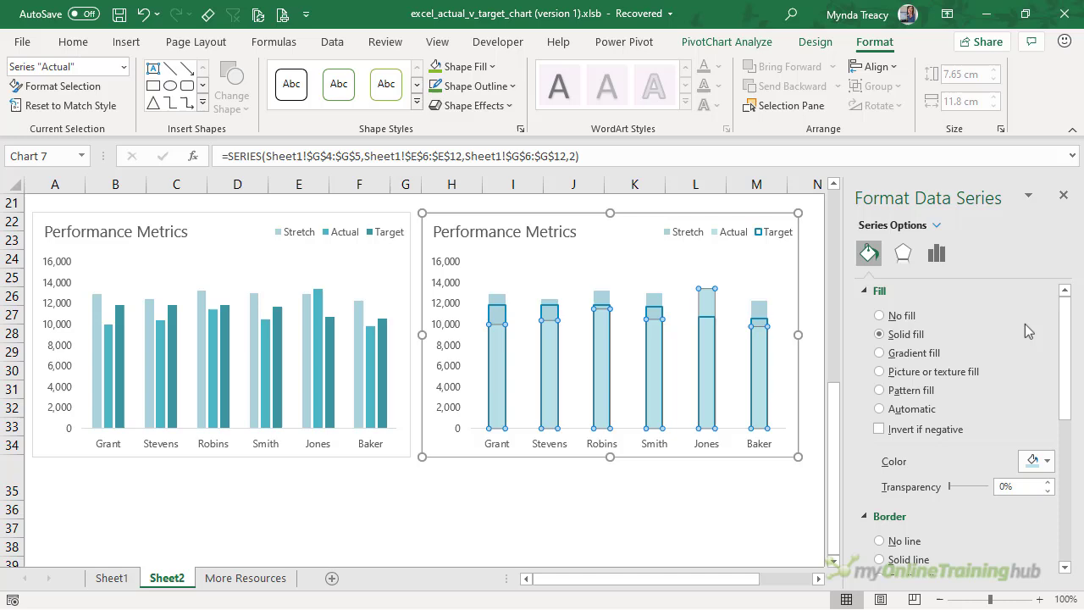
Step: Make Stretch a Line with Markers in a combo chart, keeping Actual and Target as columns
left_click(122, 67)
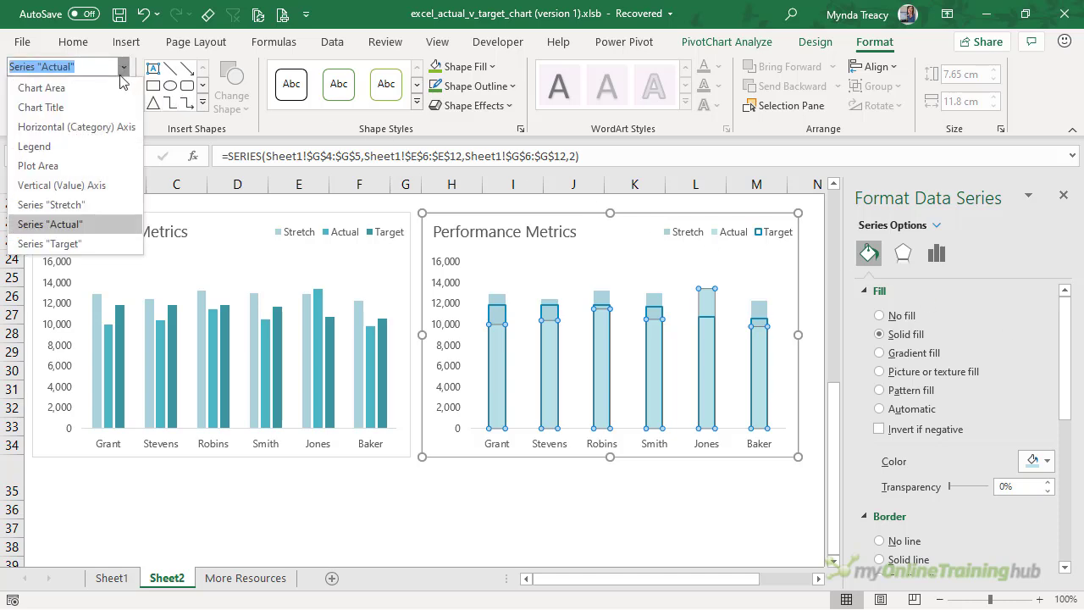
left_click(73, 204)
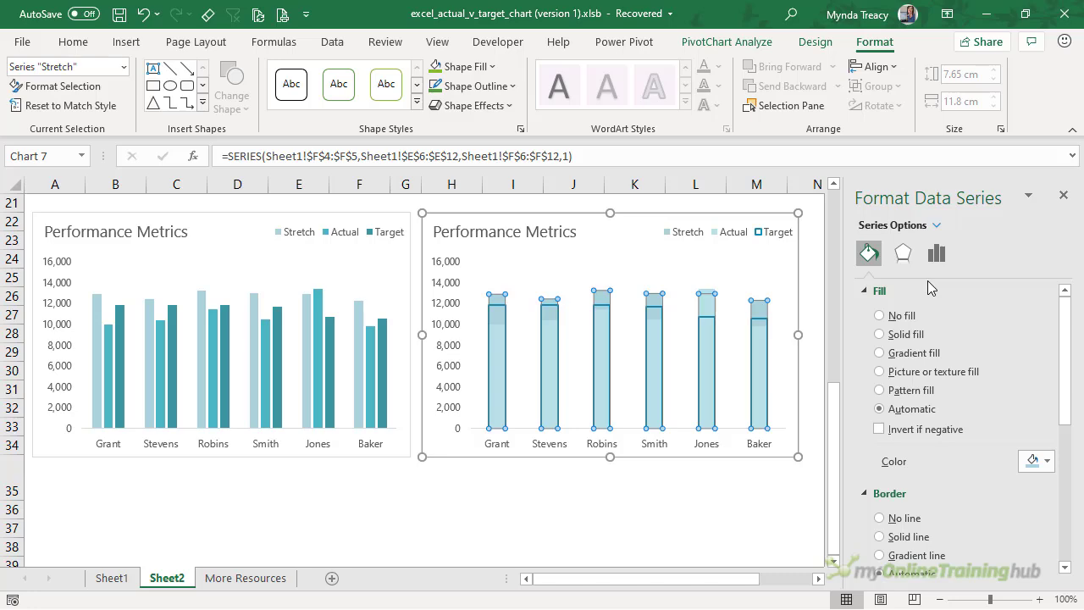
left_click(815, 41)
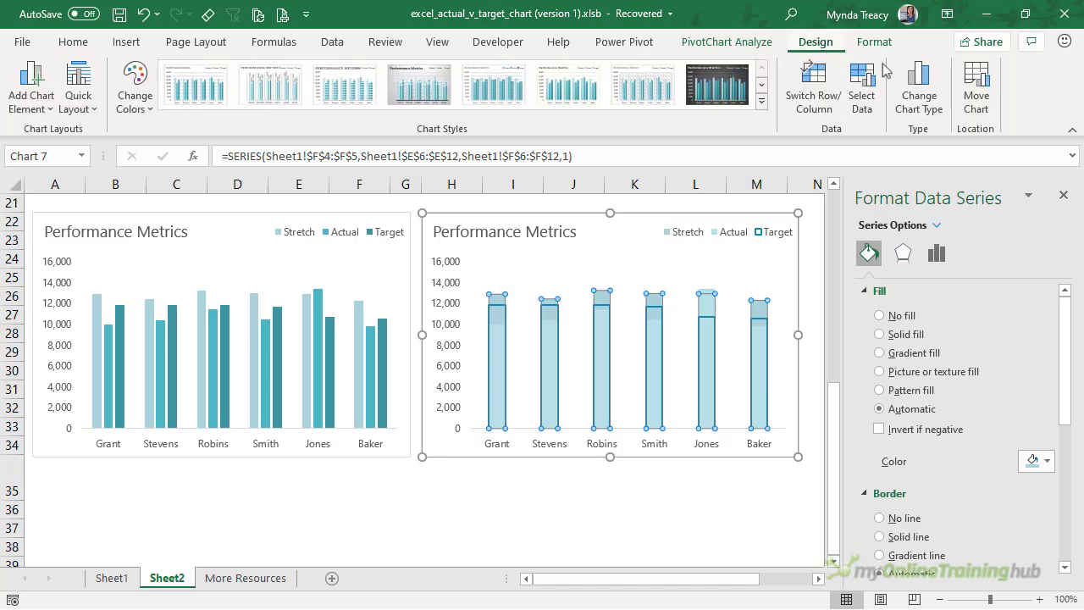
left_click(930, 85)
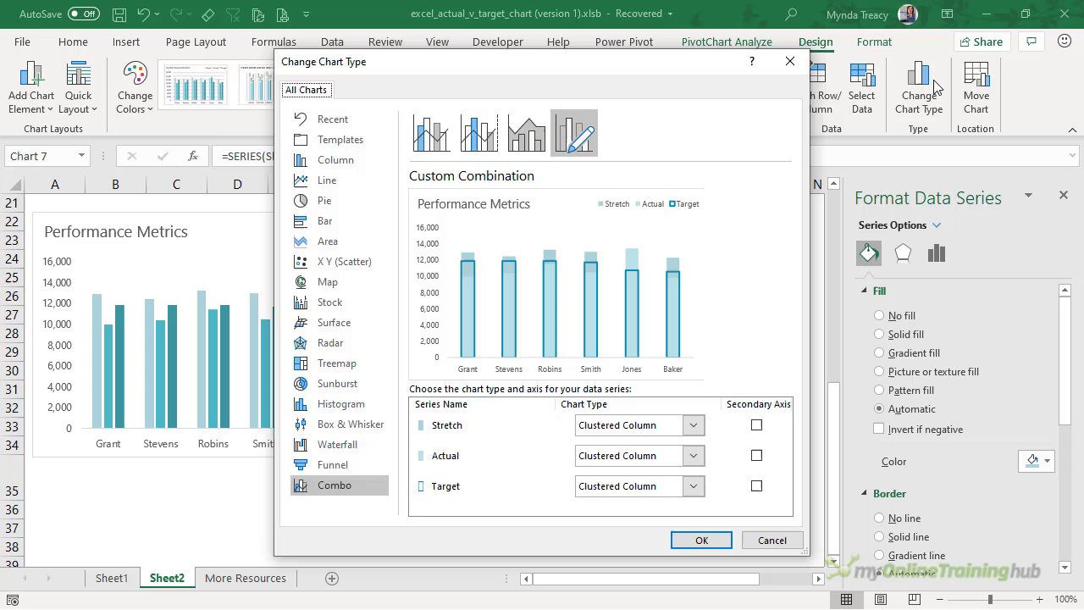
left_click(693, 431)
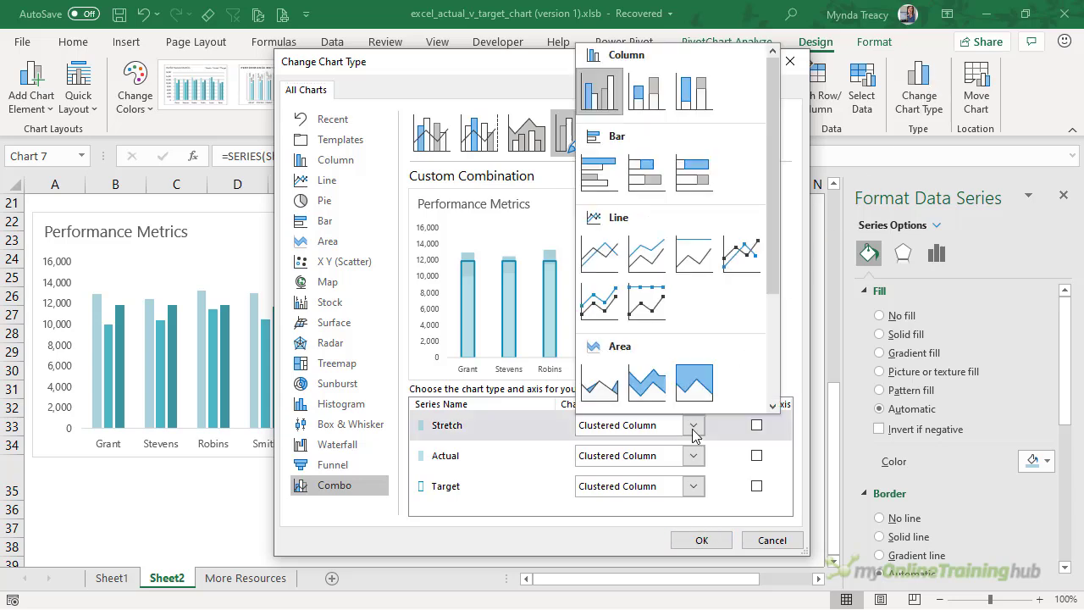
left_click(741, 259)
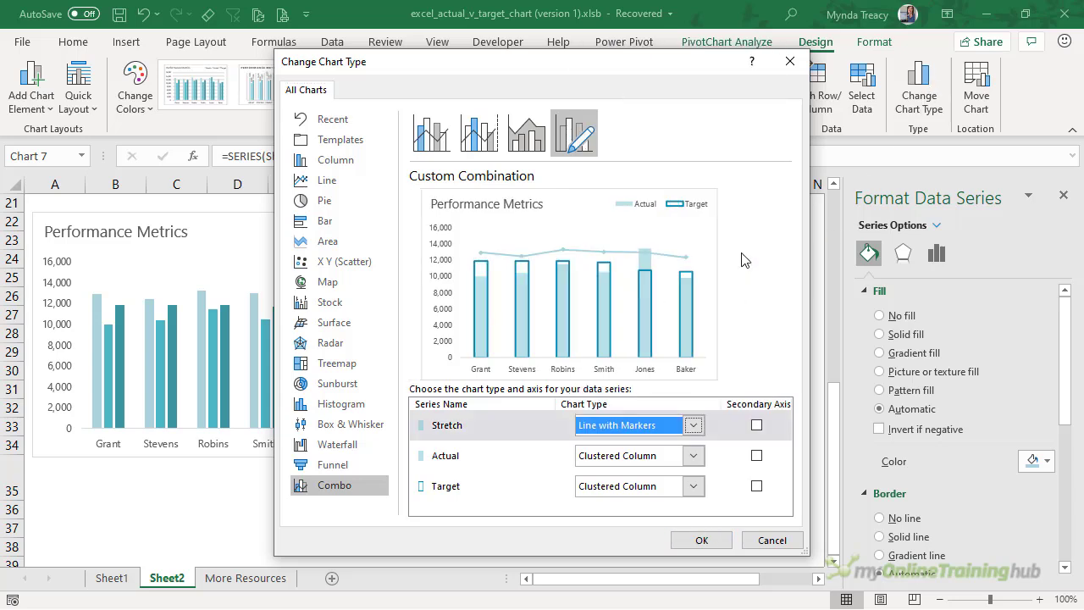
left_click(701, 540)
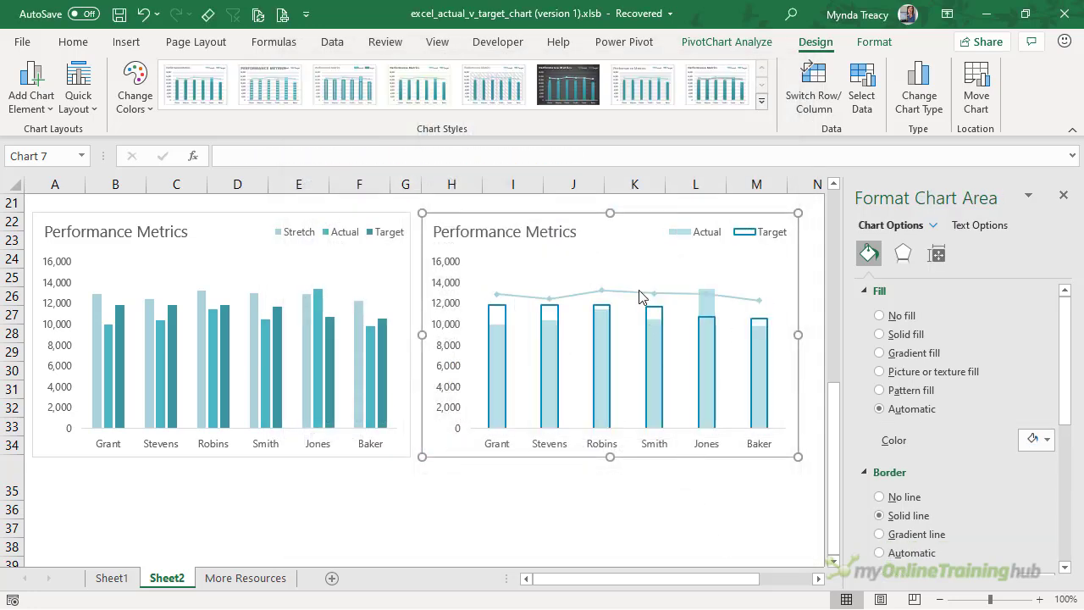
Step: Set the Stretch series to no line with built-in dash markers of size 14
left_click(639, 291)
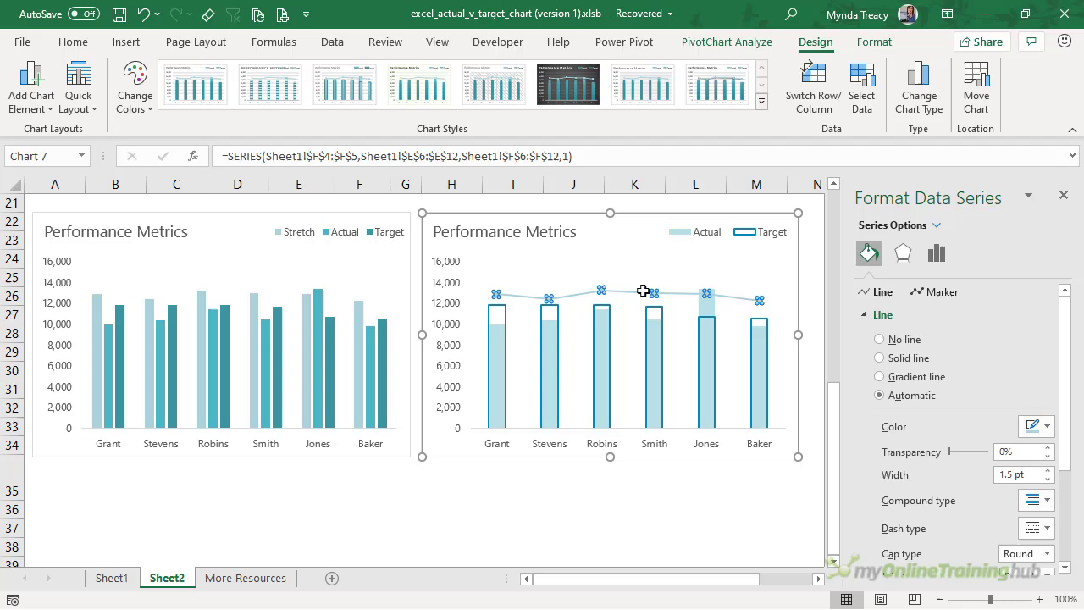
left_click(880, 339)
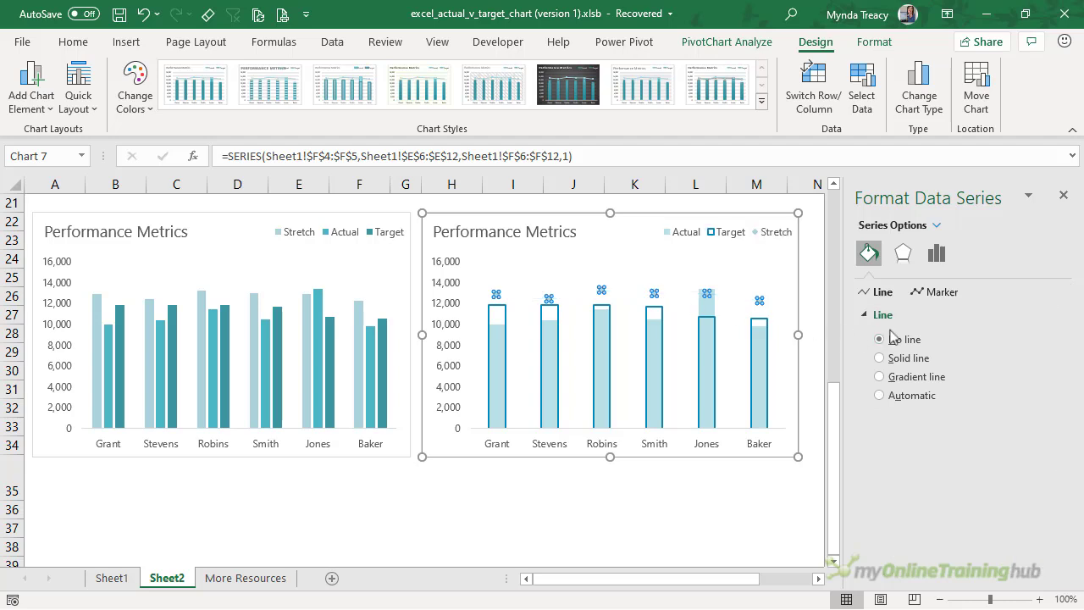
left_click(931, 292)
left_click(906, 315)
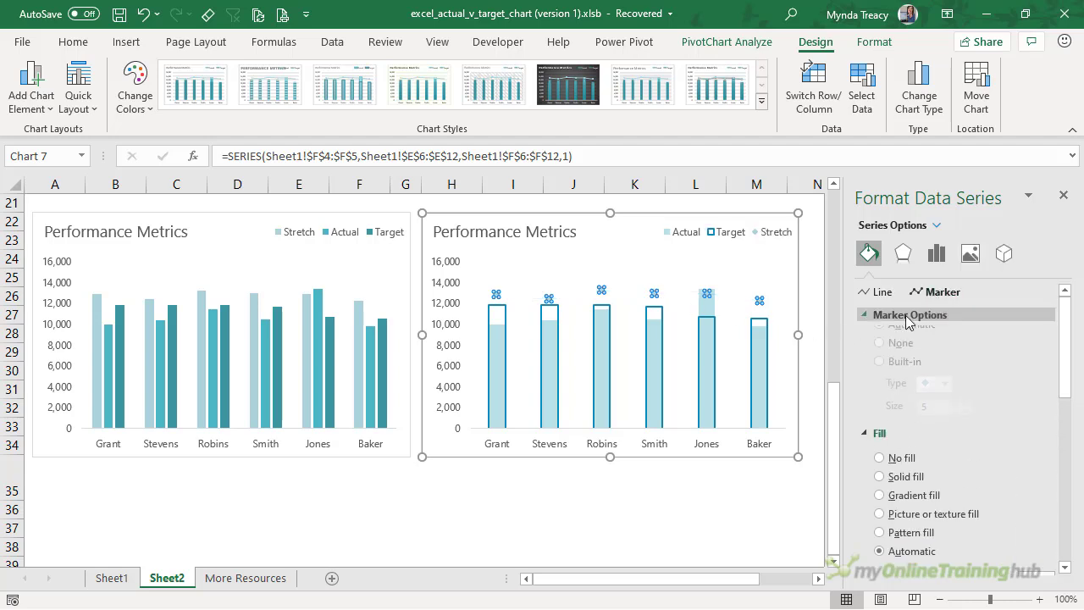
left_click(904, 376)
left_click(943, 397)
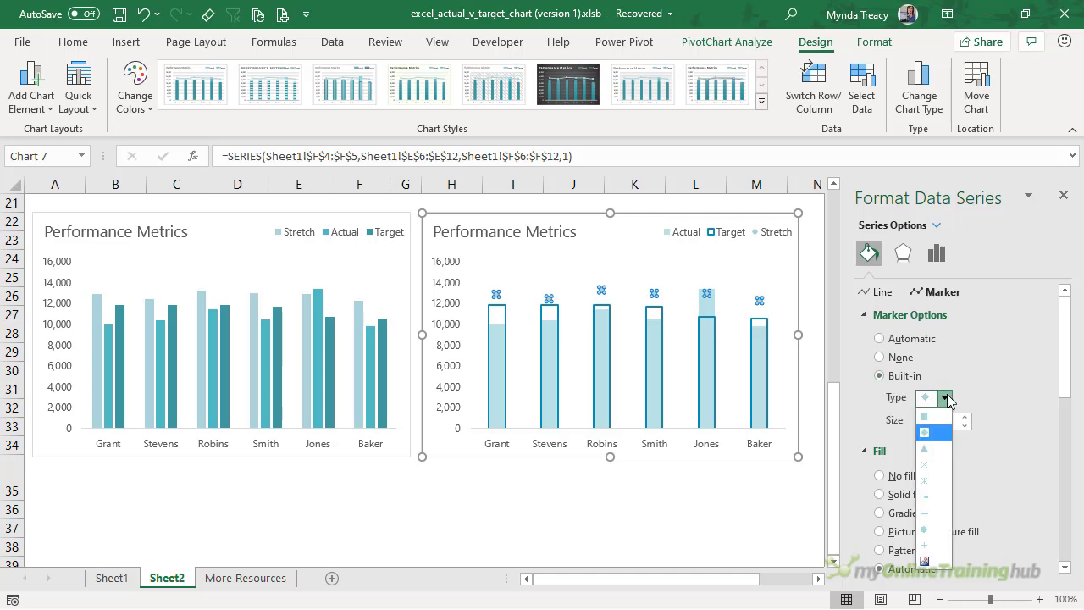
left_click(938, 513)
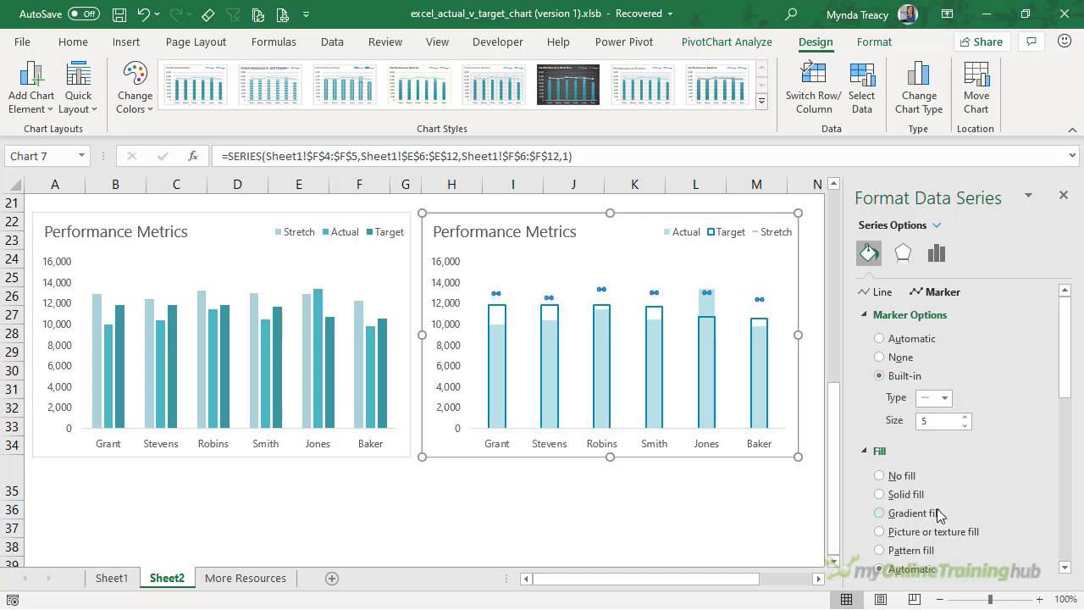
left_click(964, 416)
left_click(964, 416)
left_click(964, 416)
left_click(964, 417)
left_click(964, 417)
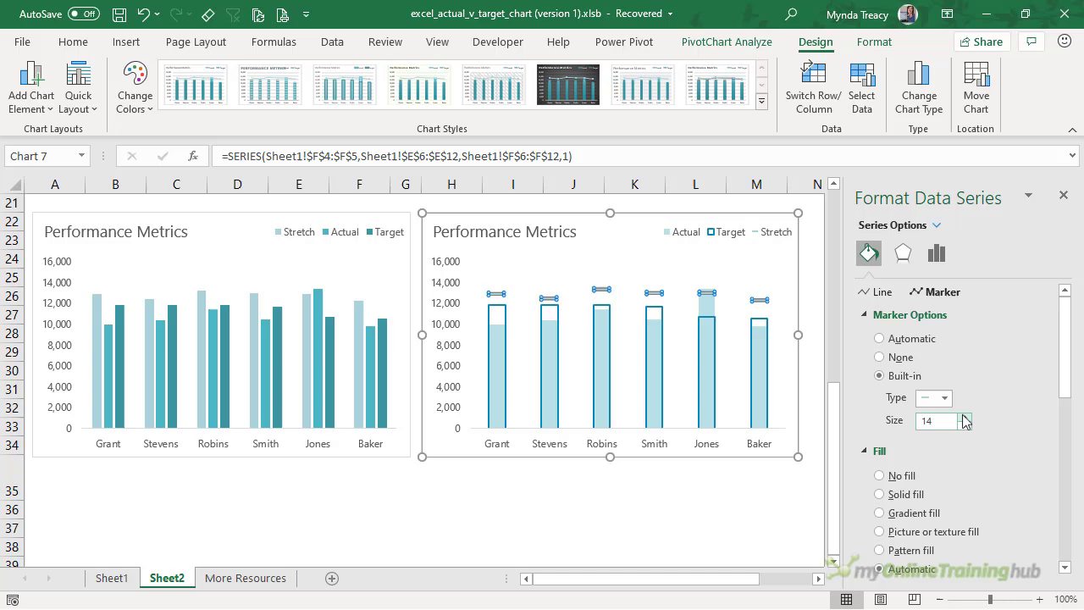
left_click(964, 416)
left_click(964, 417)
scroll(986, 387, "down", 3)
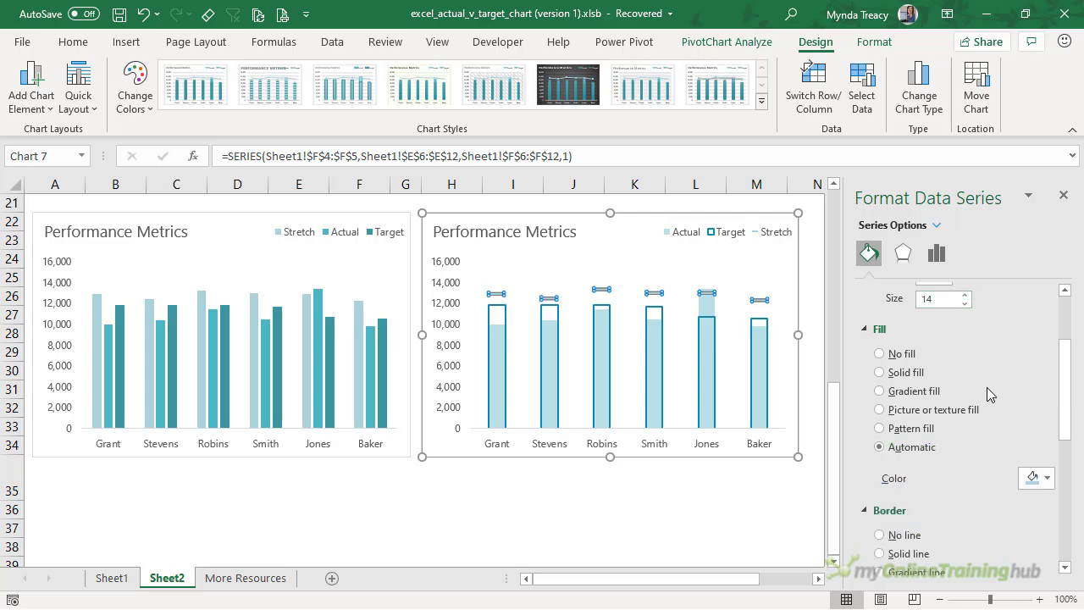
Step: Fill the Stretch dash markers with blue and outline them in a darker blue
left_click(1047, 479)
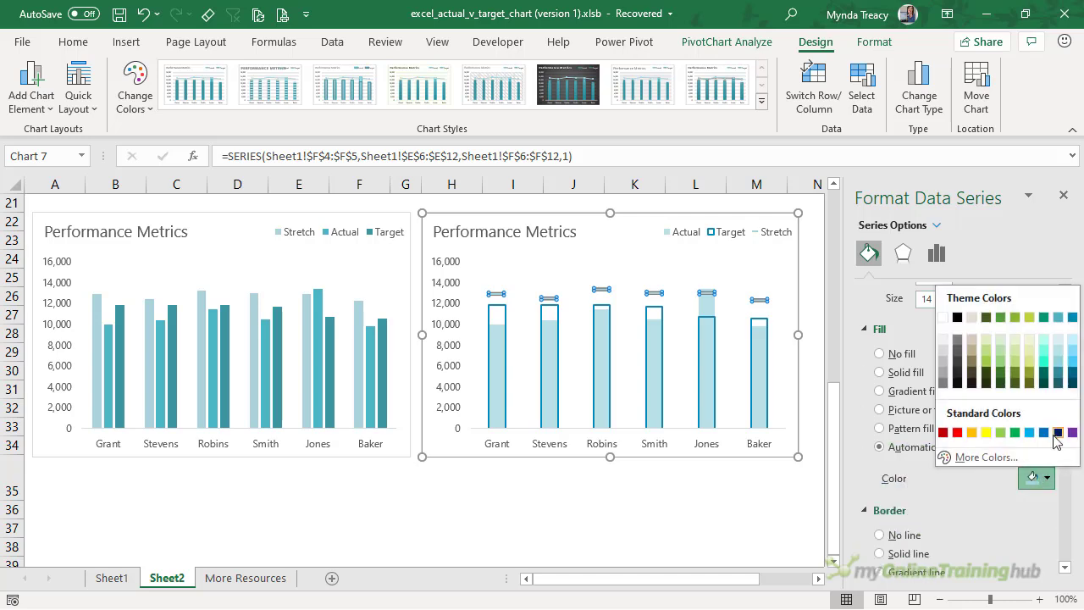
left_click(1071, 319)
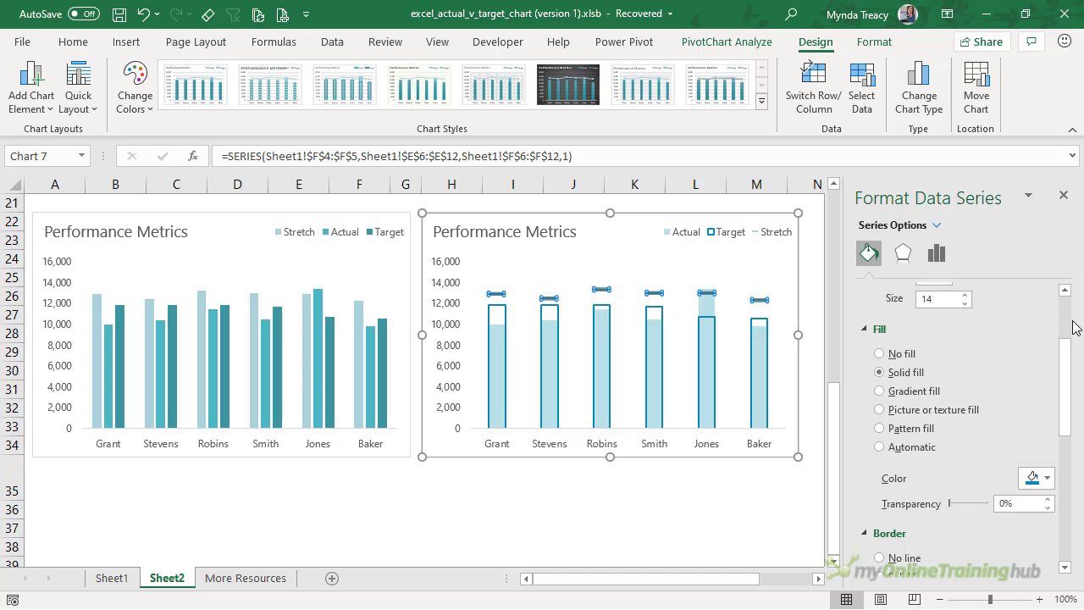
scroll(979, 377, "down", 3)
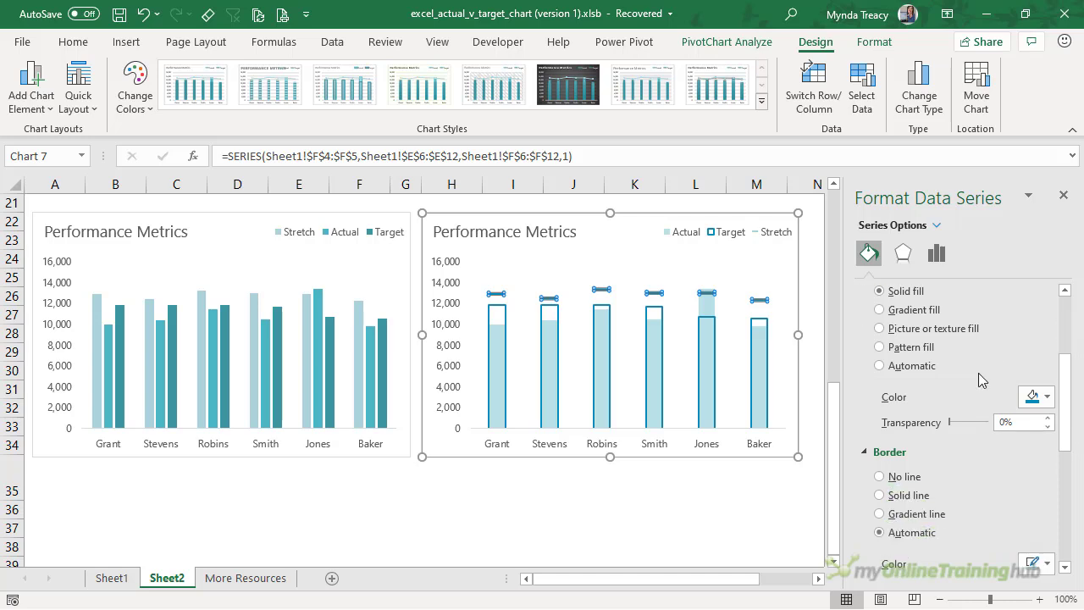
left_click(1046, 522)
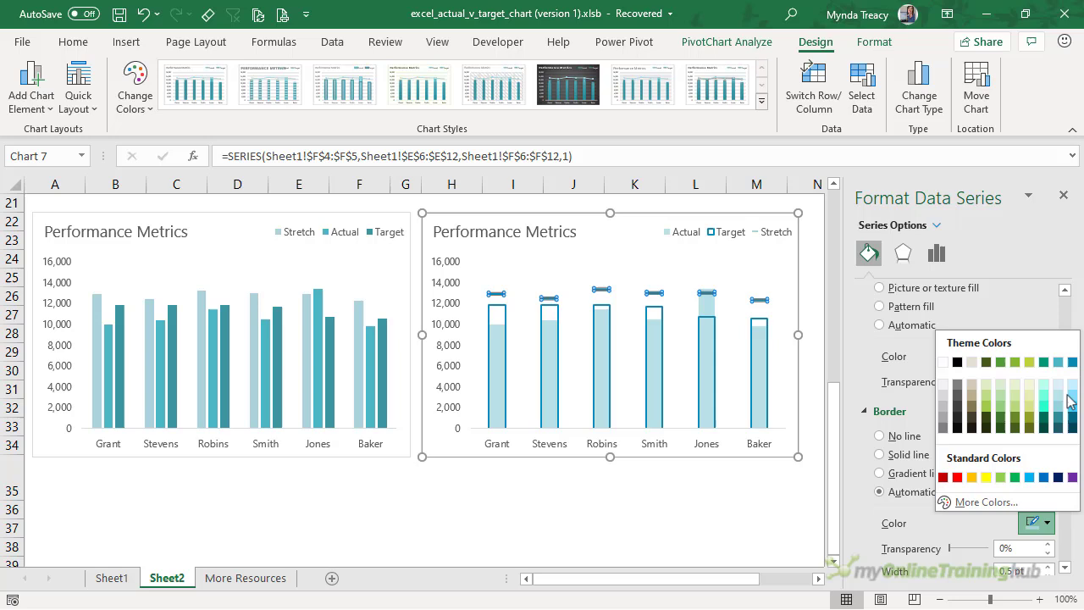
left_click(1071, 364)
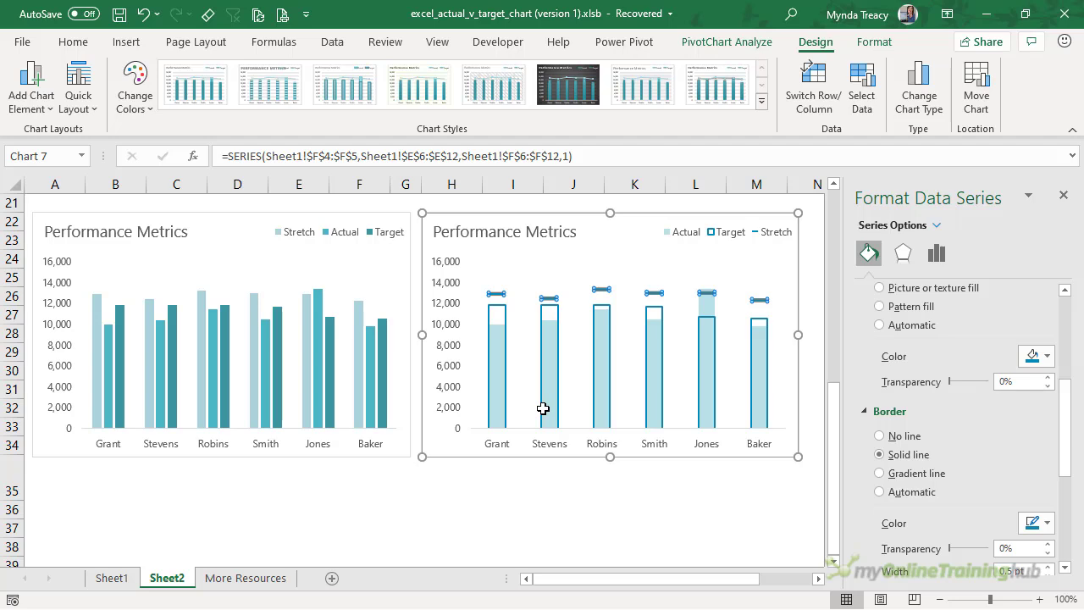
Step: Deselect the chart to show teal Stretch dashes above pale-blue Actual columns in hollow Target outlines
key("Escape")
key("Escape")
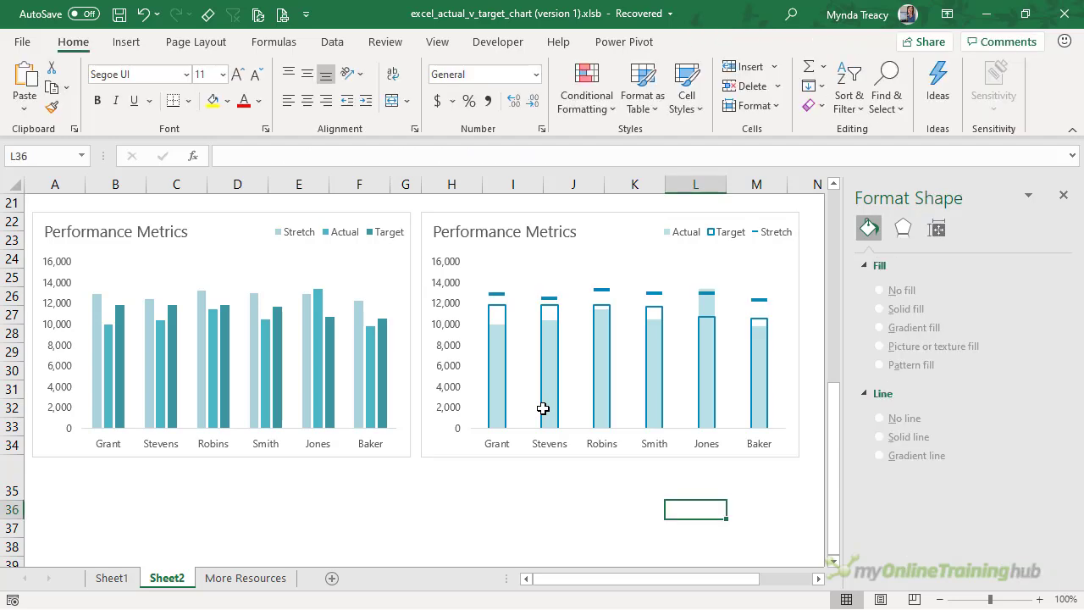